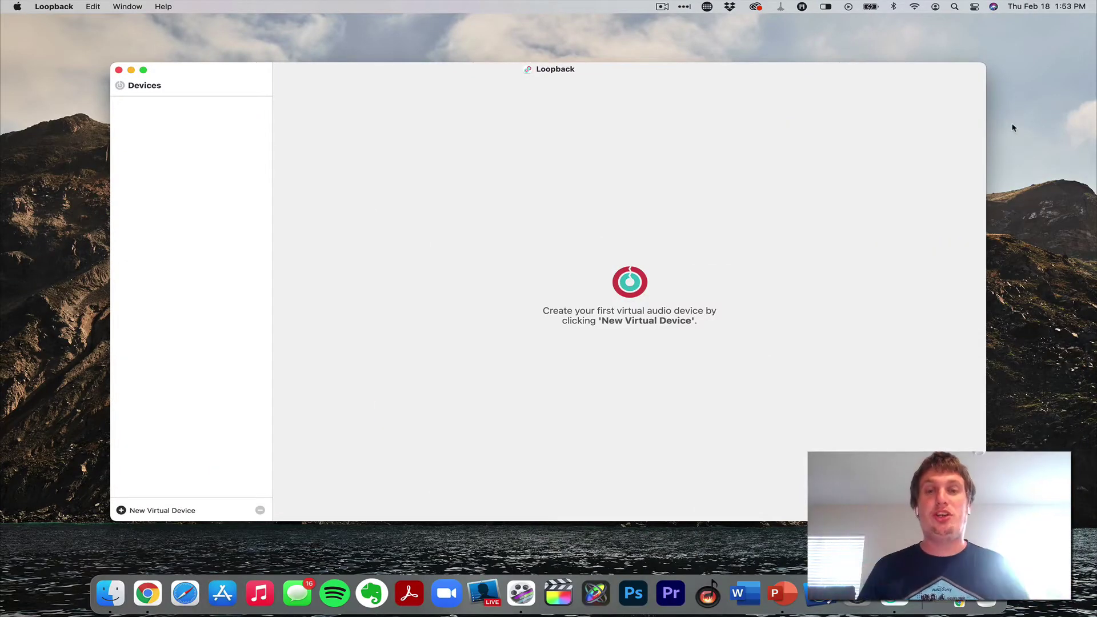
Step: Create a virtual device named 'Ecamm Mic' and briefly expand its Pass-Thru options
drag(830, 72, 815, 66)
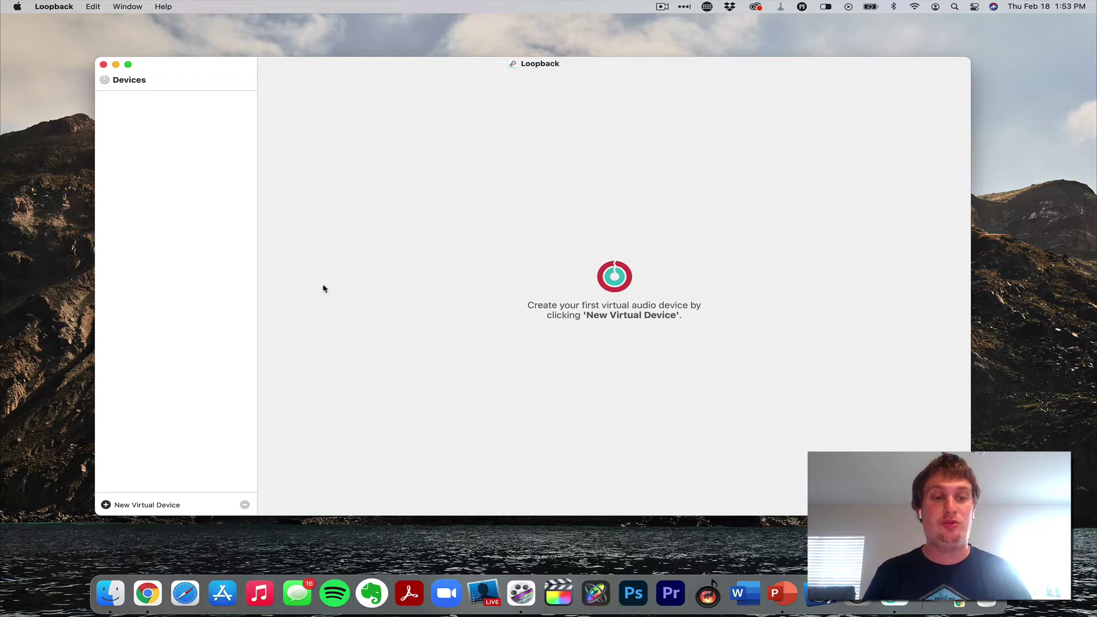
click(105, 505)
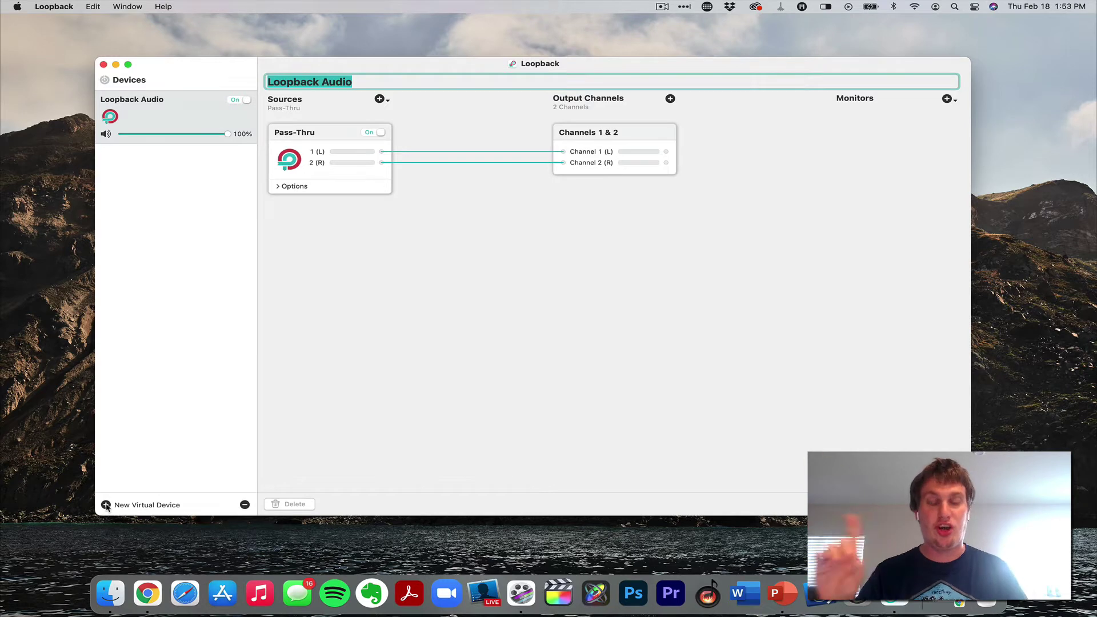
text(Eca)
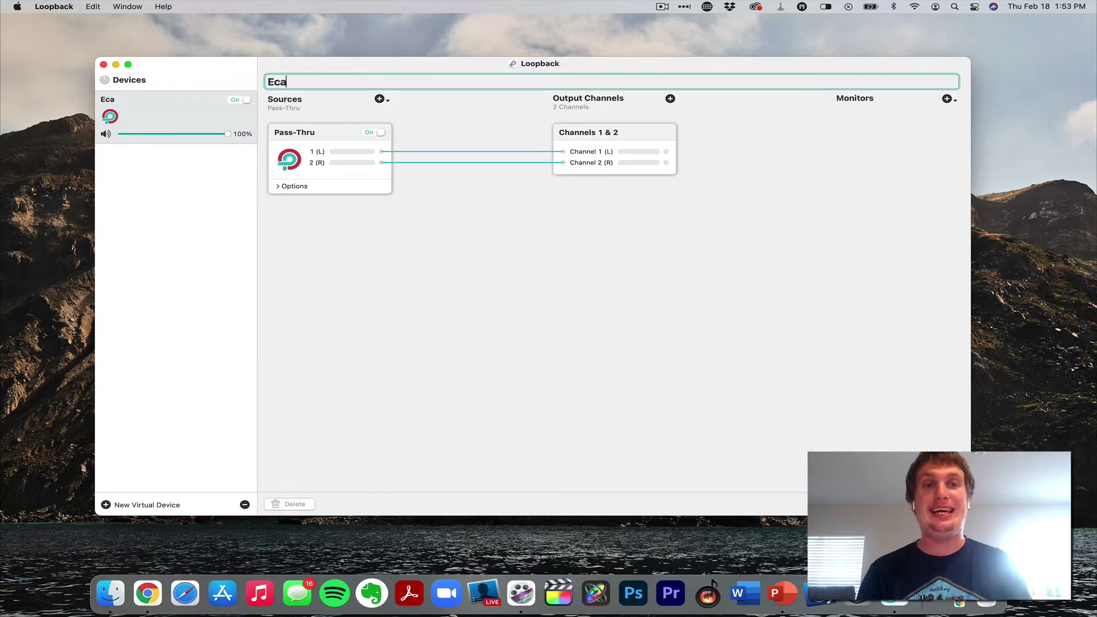
text(mm Mic)
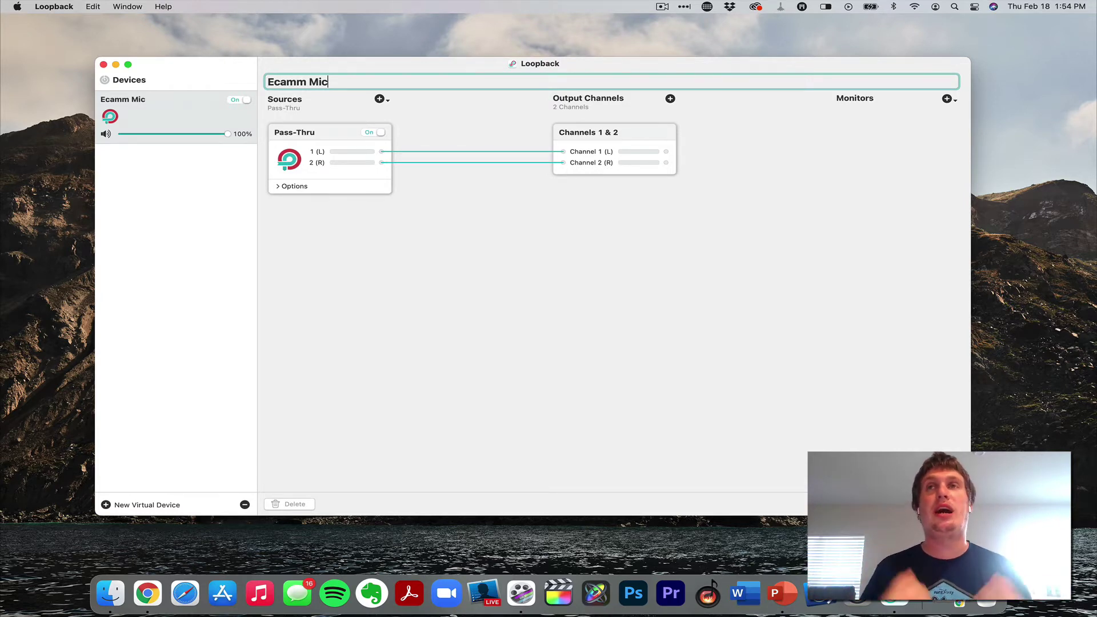
click(358, 370)
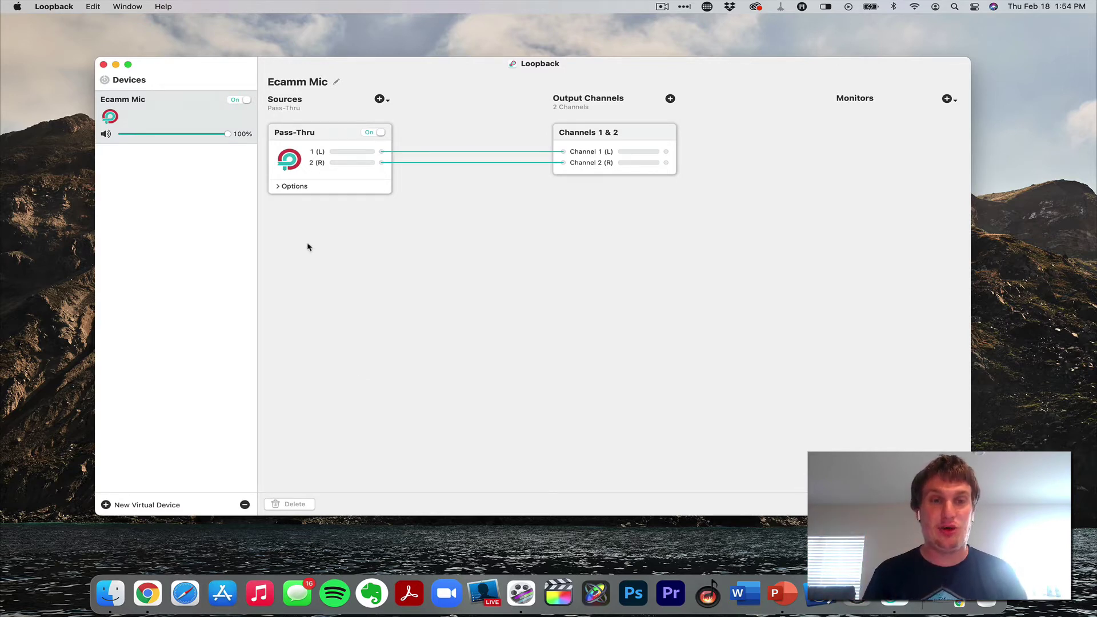
click(278, 186)
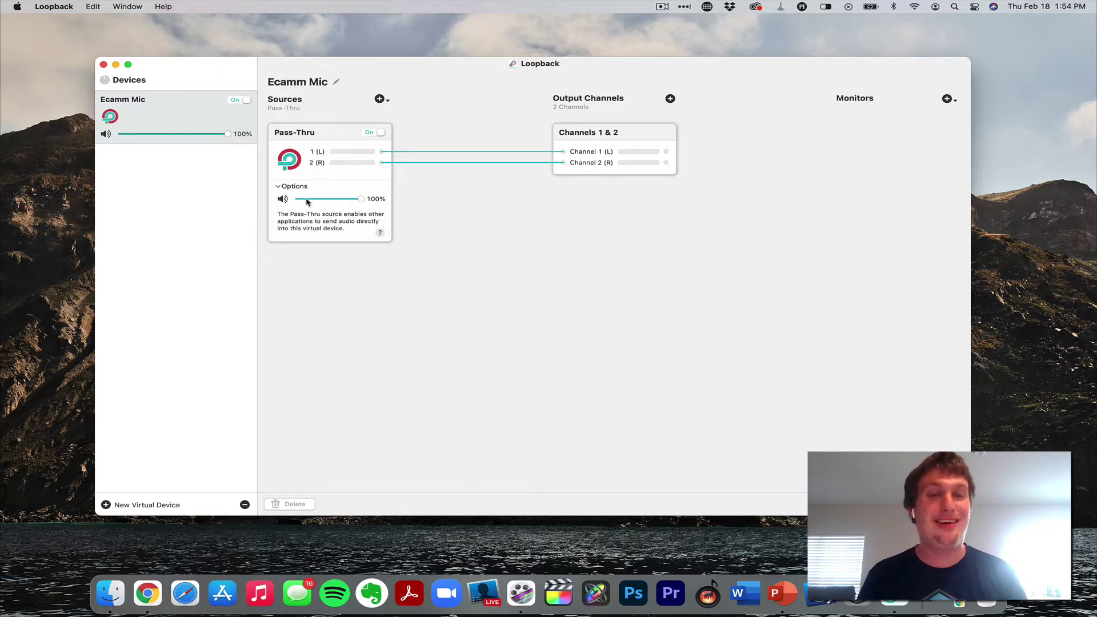
click(278, 187)
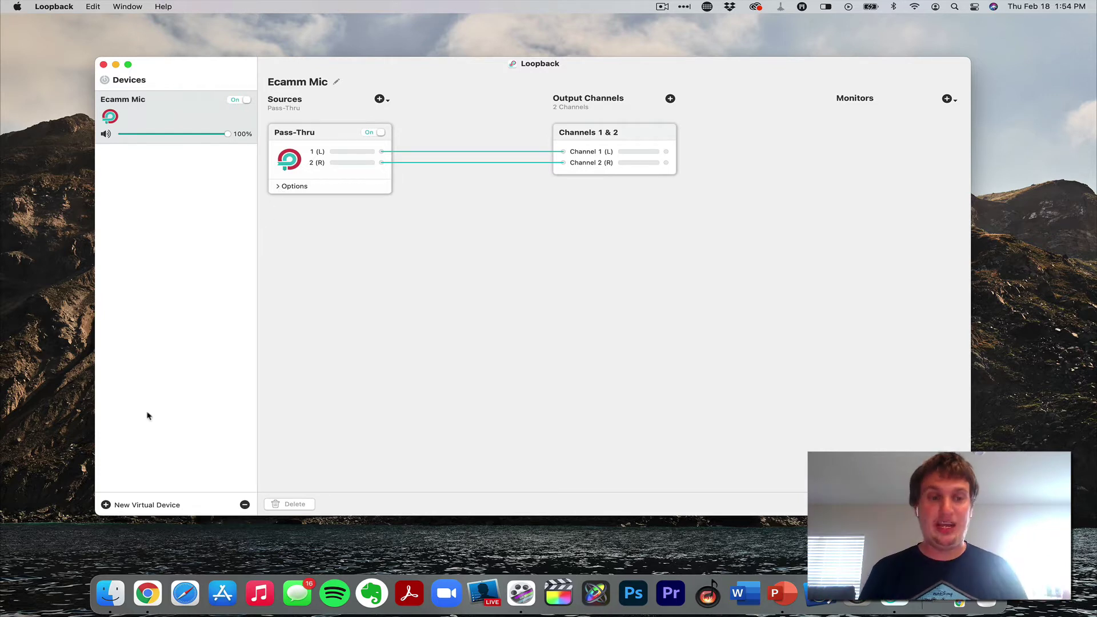
Step: Add a device named 'Zoom Microphone' and delete its default Pass-Thru source
click(105, 505)
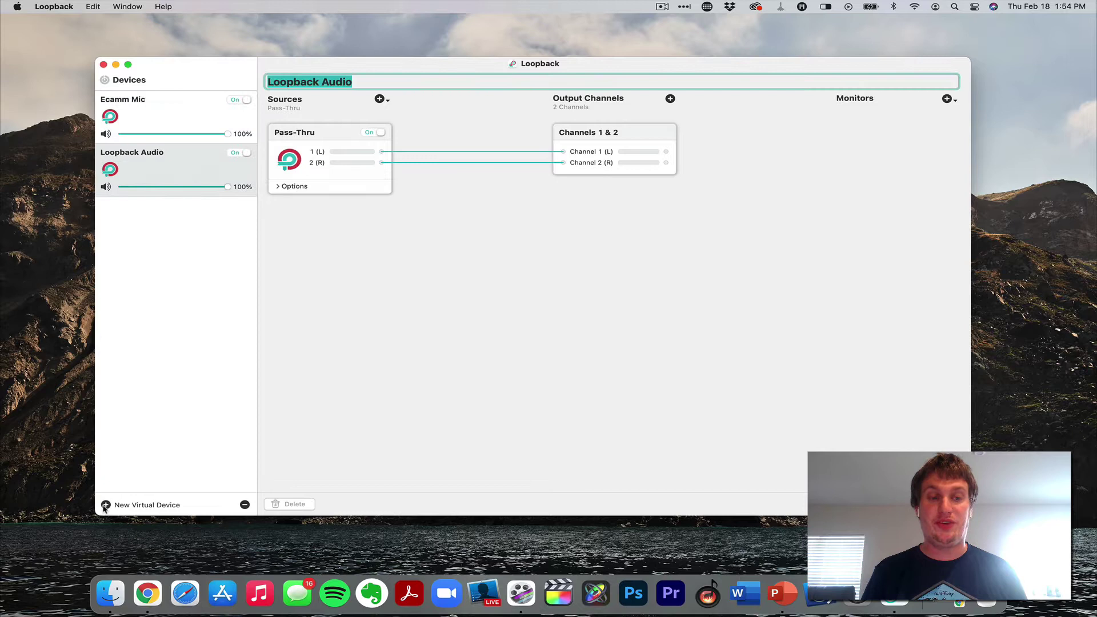
text(Zoo)
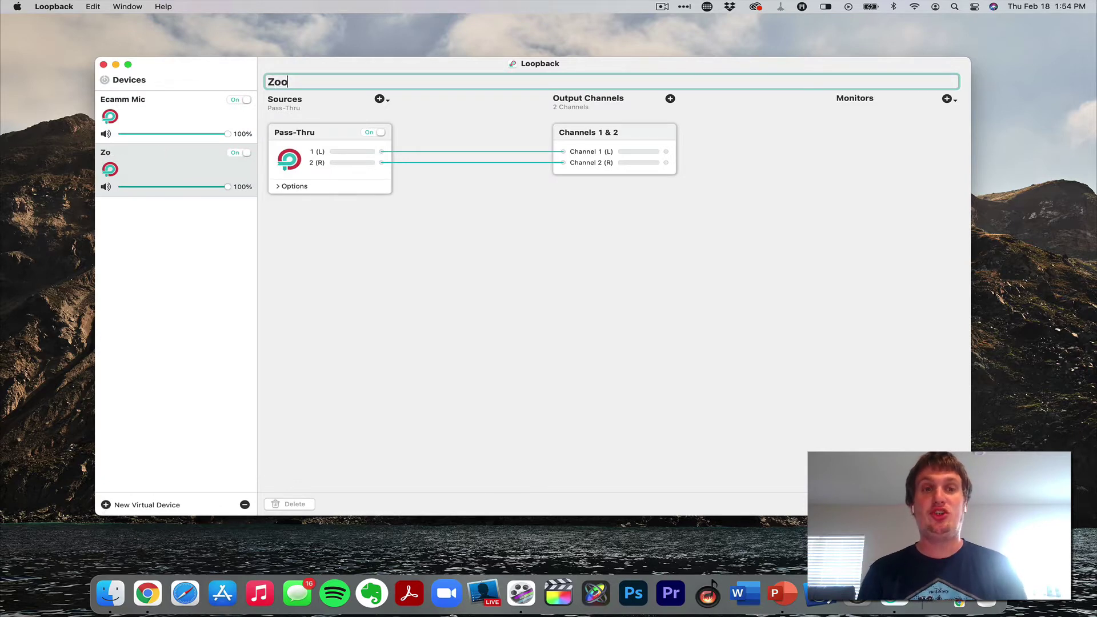
text(m Mic)
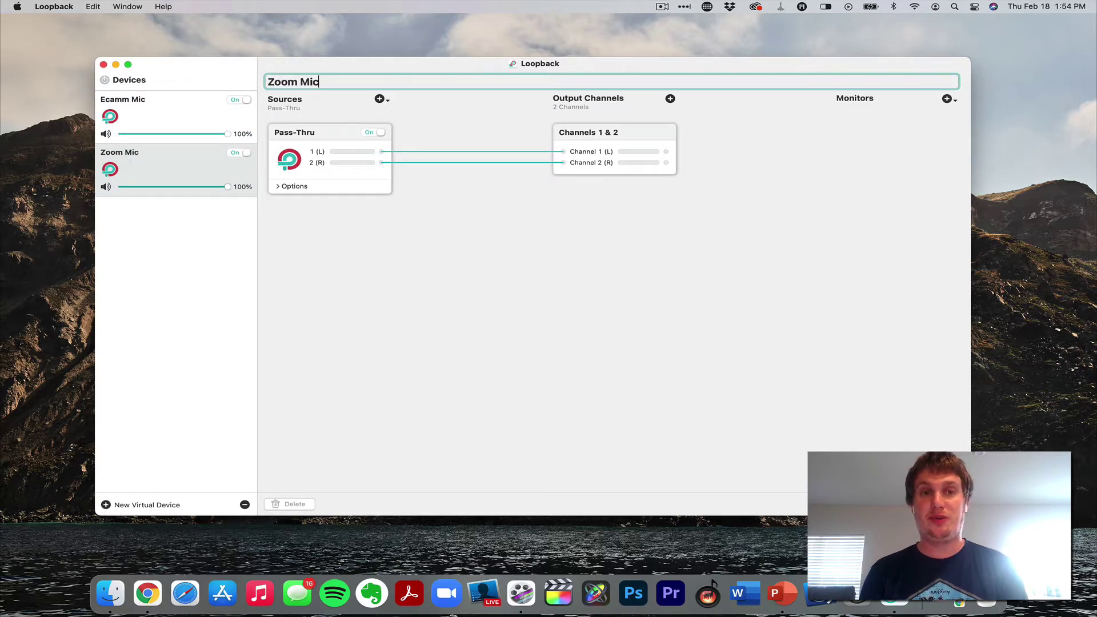
text(rophone)
key(Return)
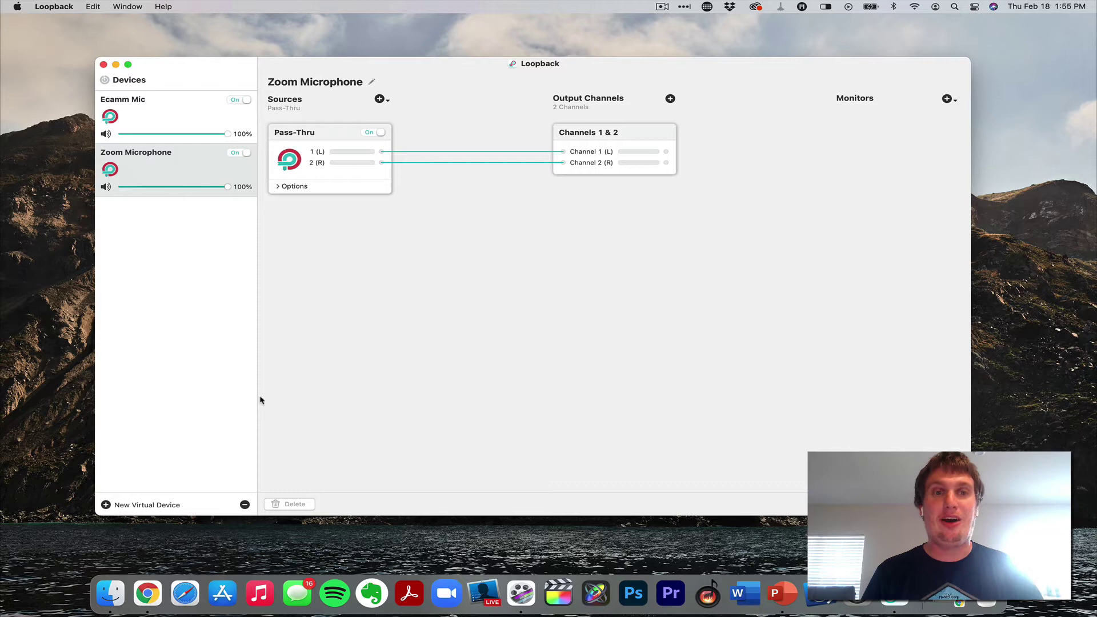
click(337, 137)
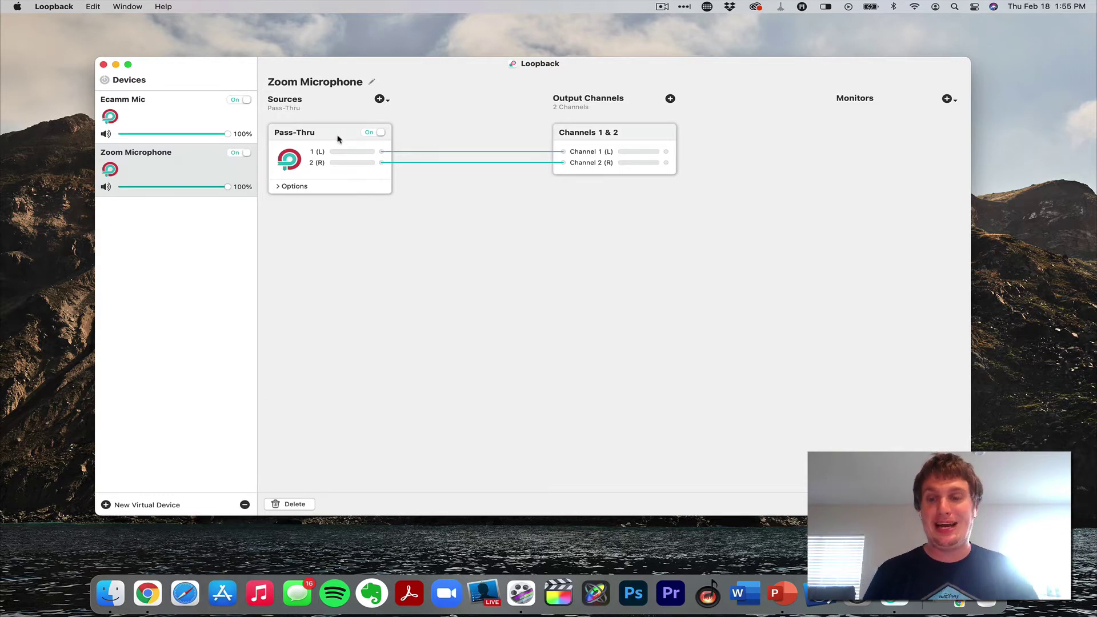
click(311, 507)
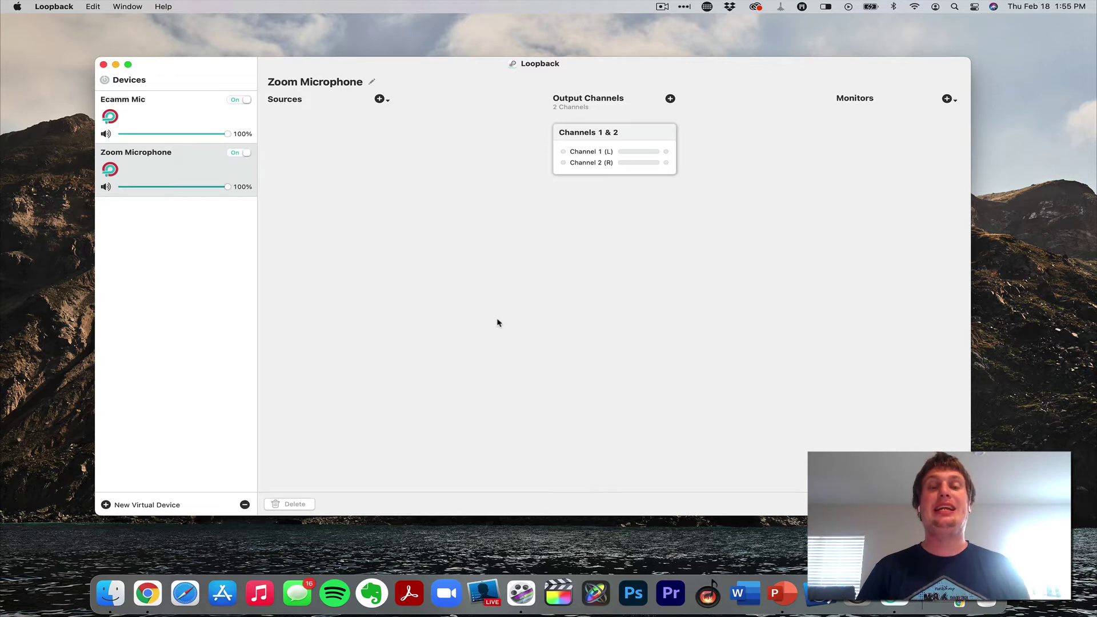
Step: Add the zoom.us application from Applications as a source on Zoom Microphone
click(380, 99)
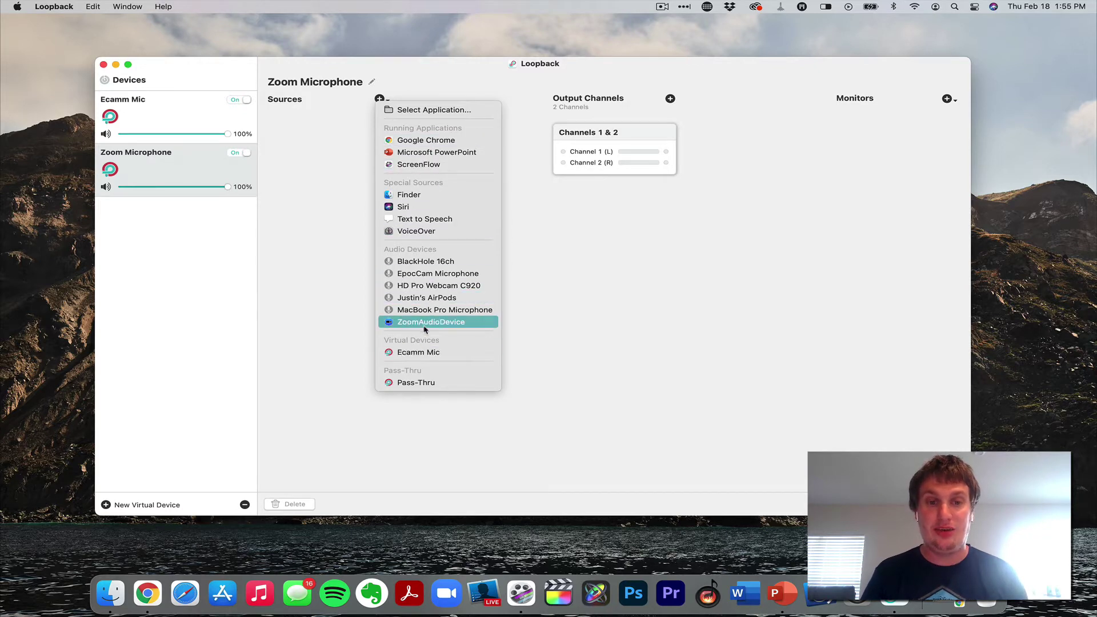
click(439, 111)
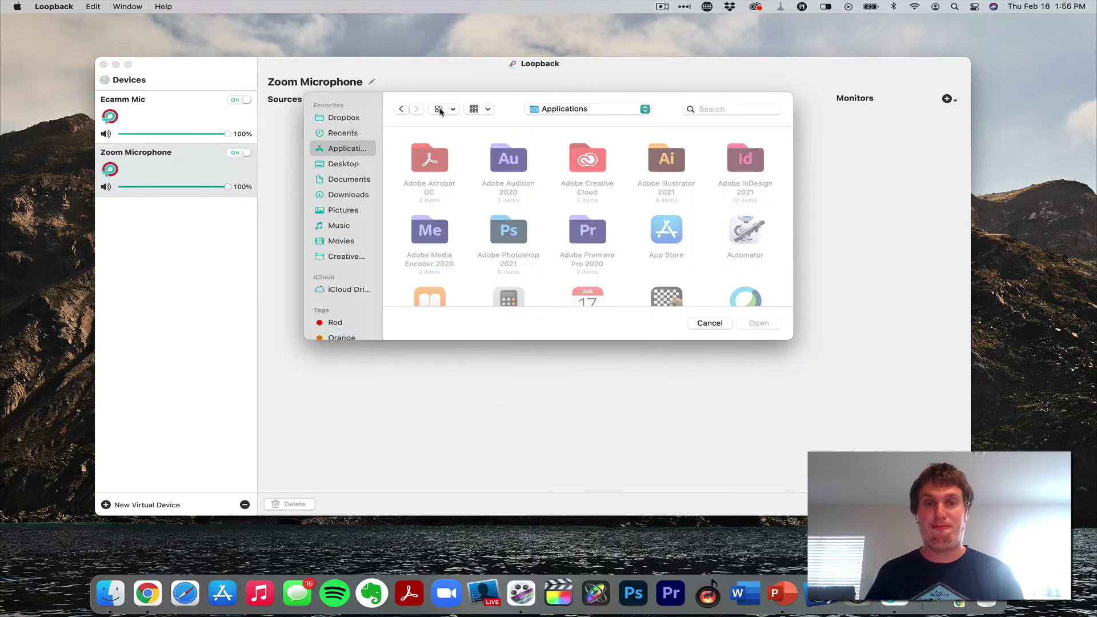
scroll(547, 212, down, 10)
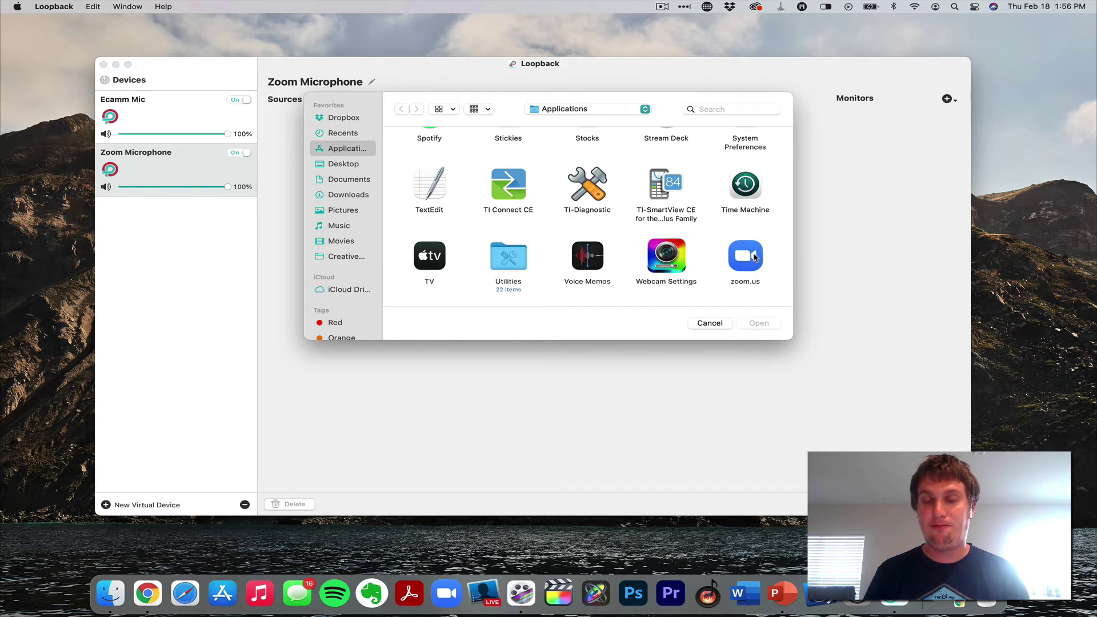
double_click(755, 259)
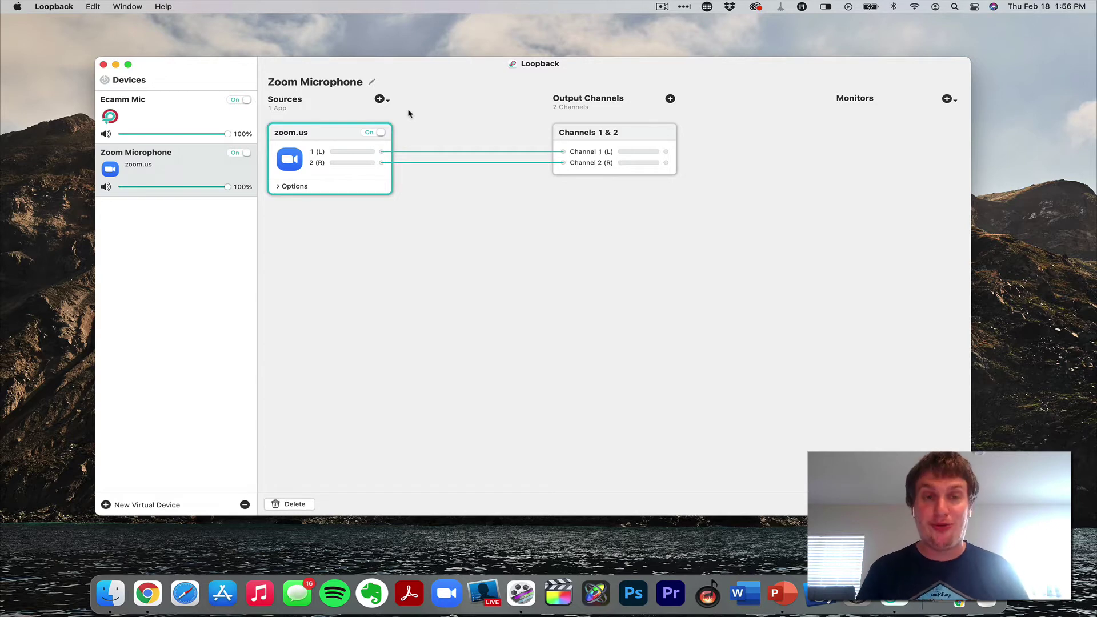
Step: Add MacBook Pro Microphone from Audio Devices as a second Zoom Microphone source
click(383, 100)
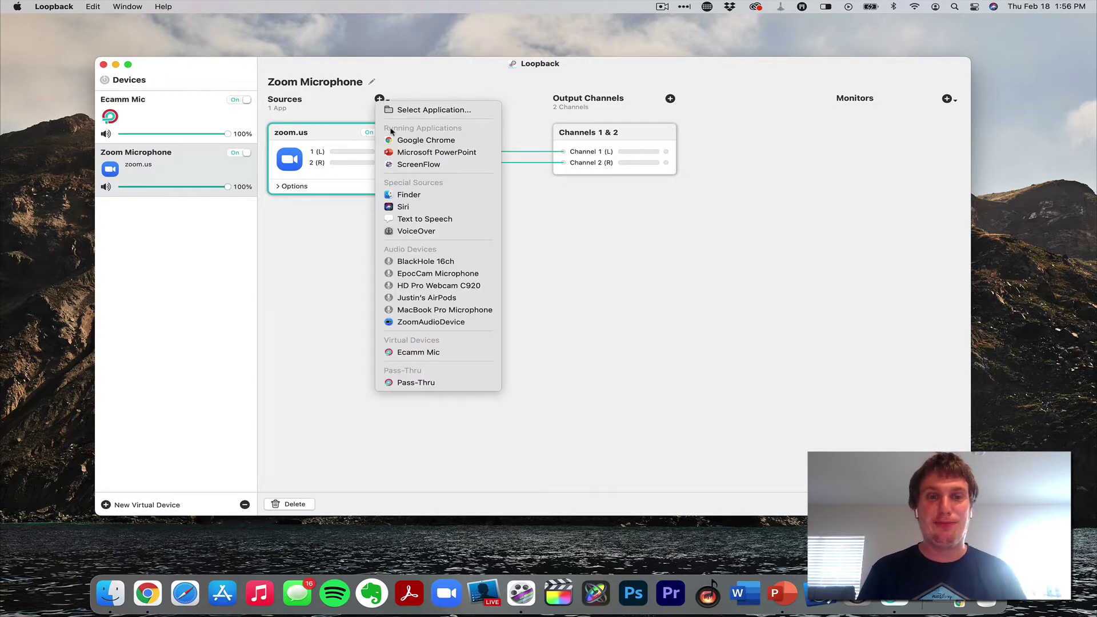
click(462, 313)
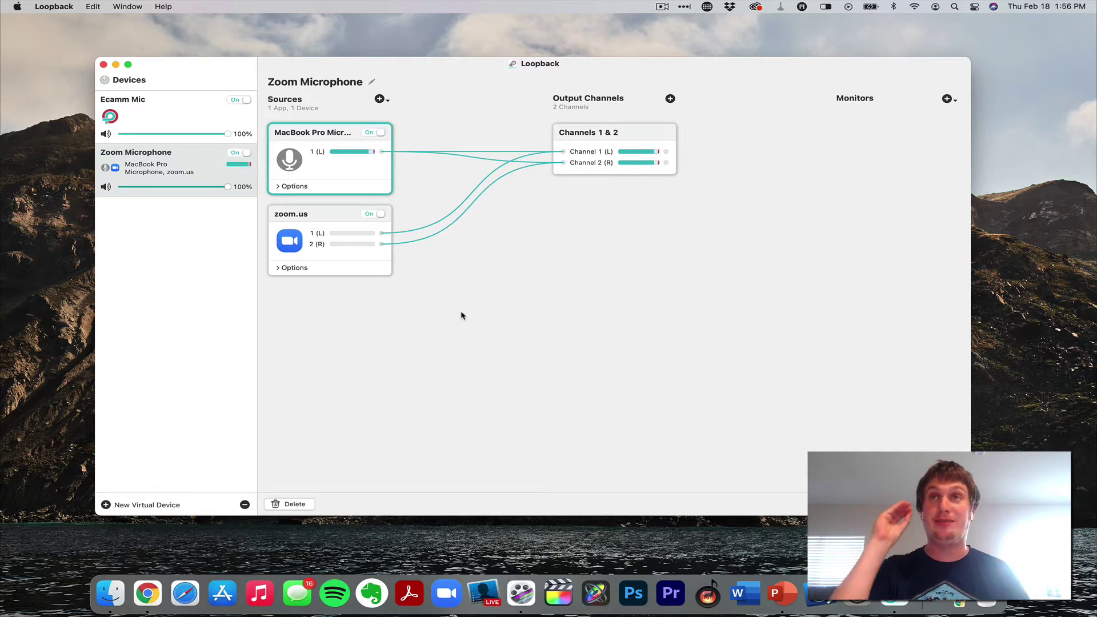
Step: Expand the zoom.us source card to show Mute when capturing and its volume
click(284, 283)
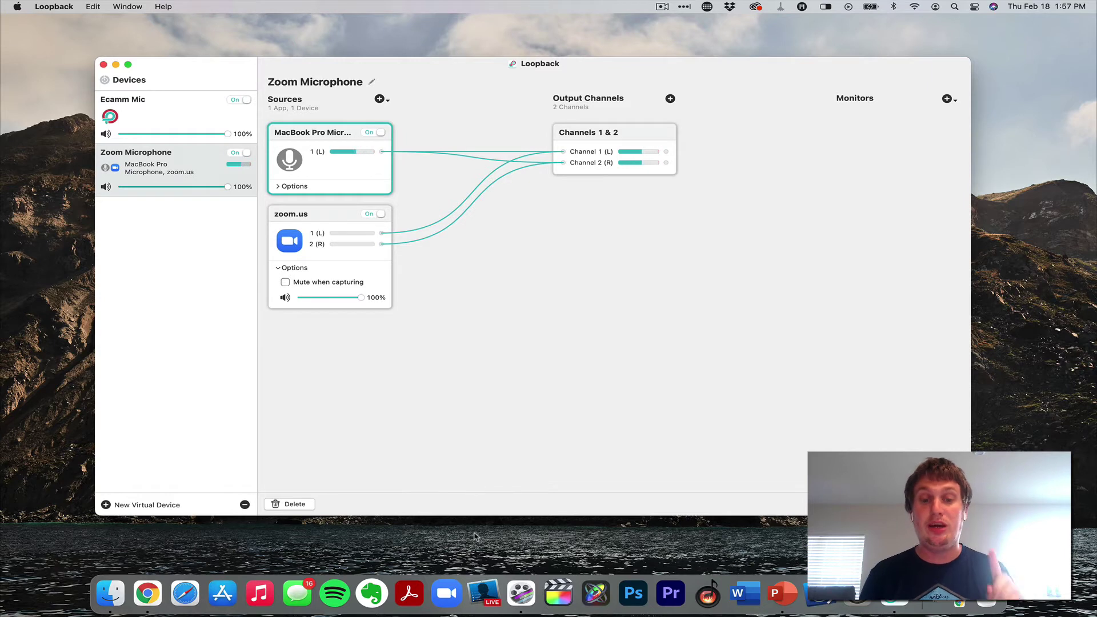
Step: Bring Ecamm Live to the front and launch Zoom from the Dock
click(487, 594)
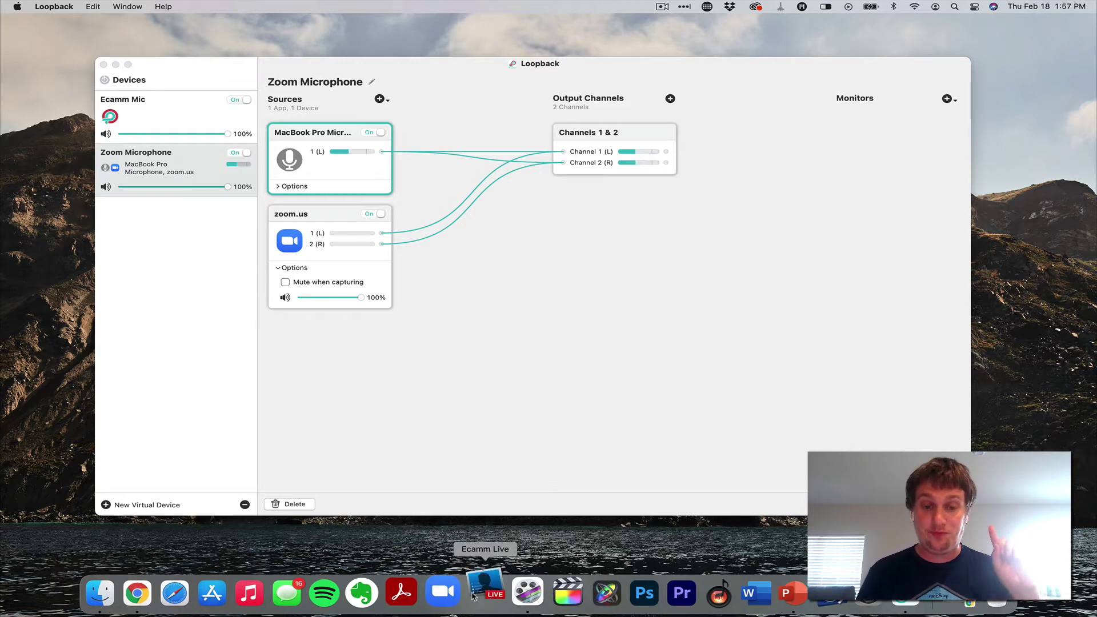
click(455, 601)
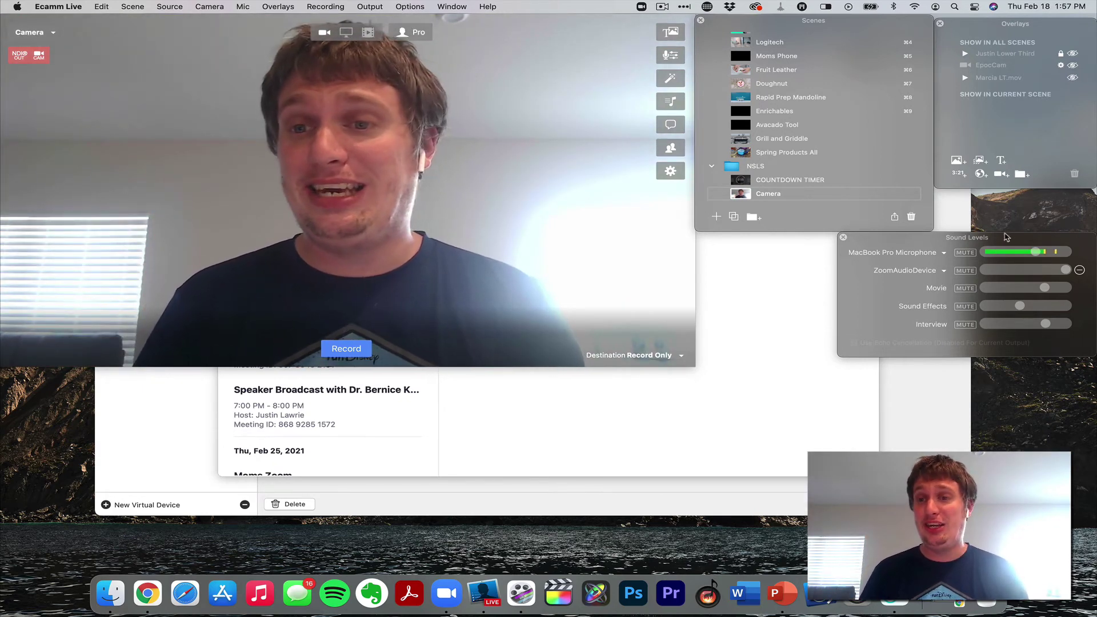
Step: Move Ecamm Live's Sound Levels panel over the preview, check the microphone list, then bring Loopback forward
drag(1000, 241, 518, 211)
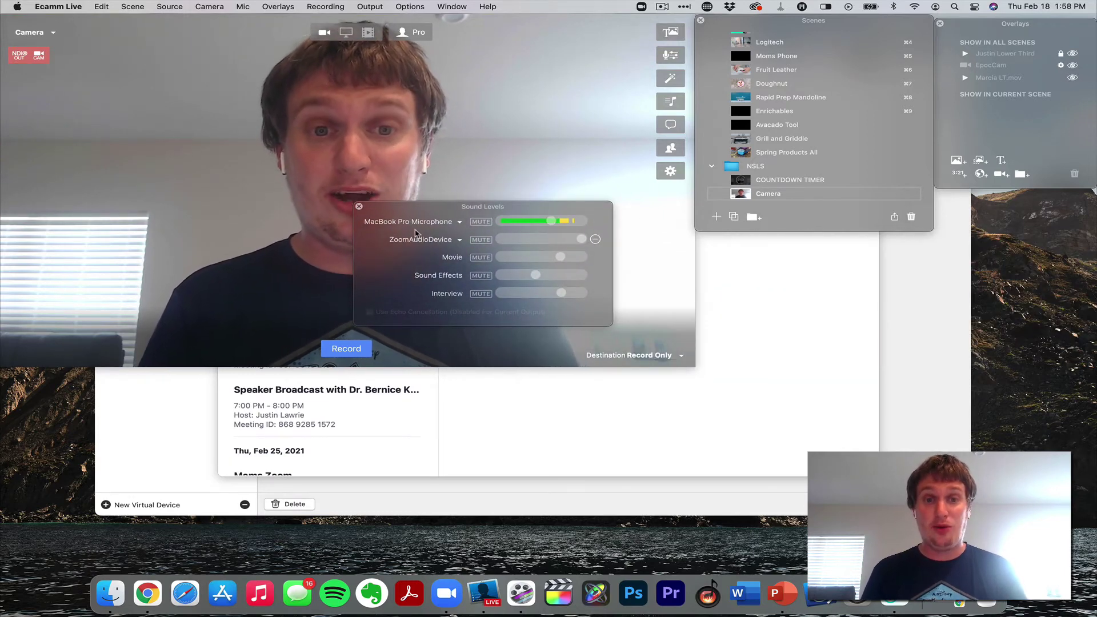
click(449, 223)
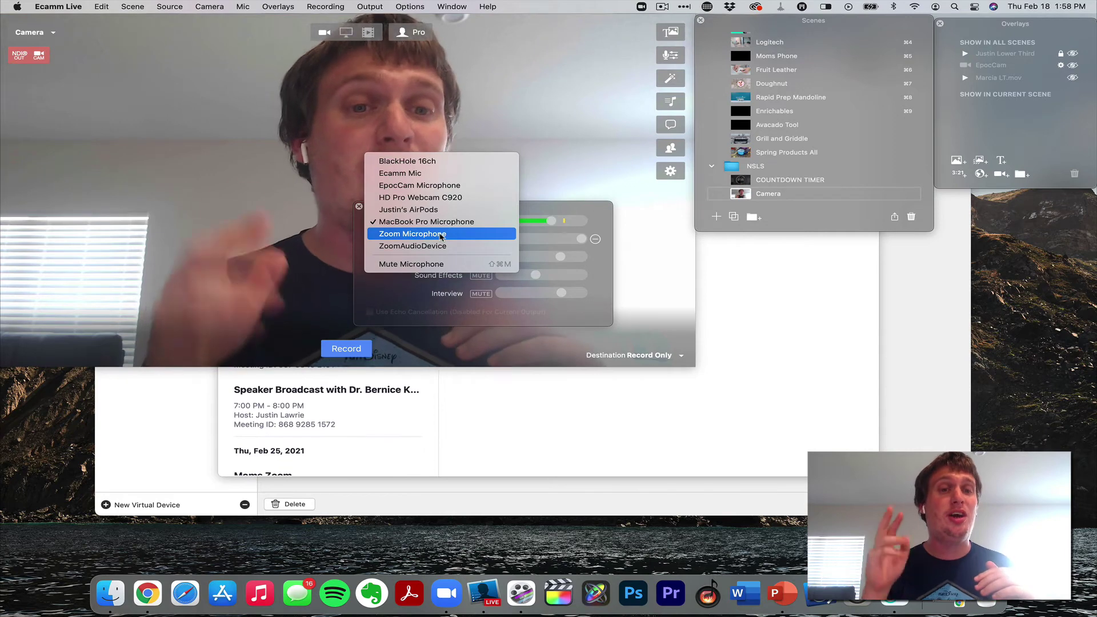
click(932, 327)
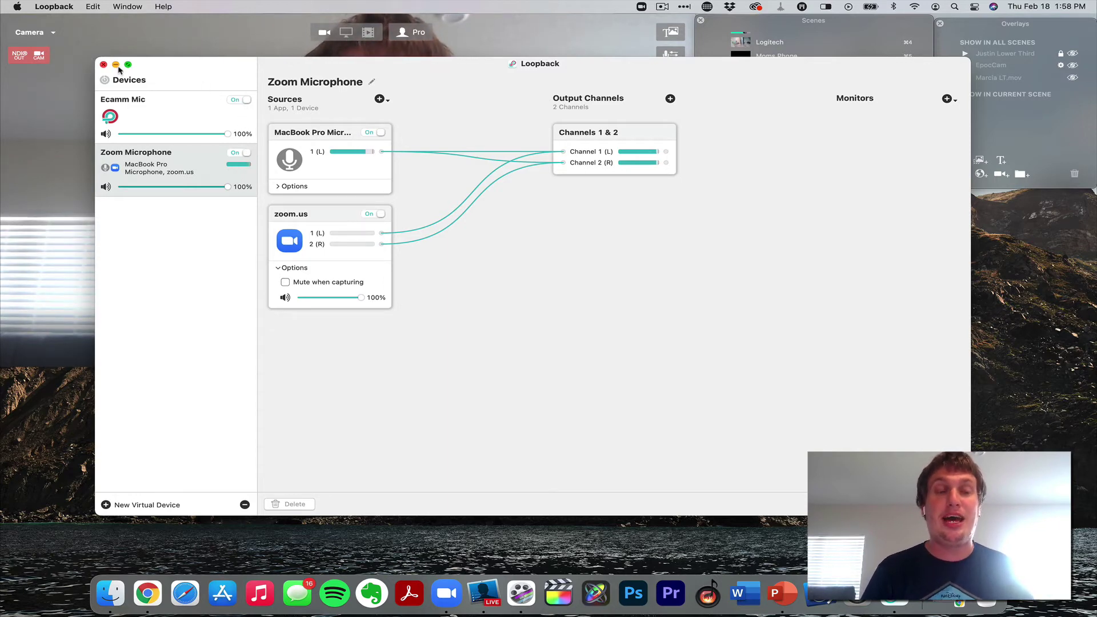
Step: Switch Ecamm Live's microphone input from MacBook Pro Microphone to Zoom Microphone
click(36, 195)
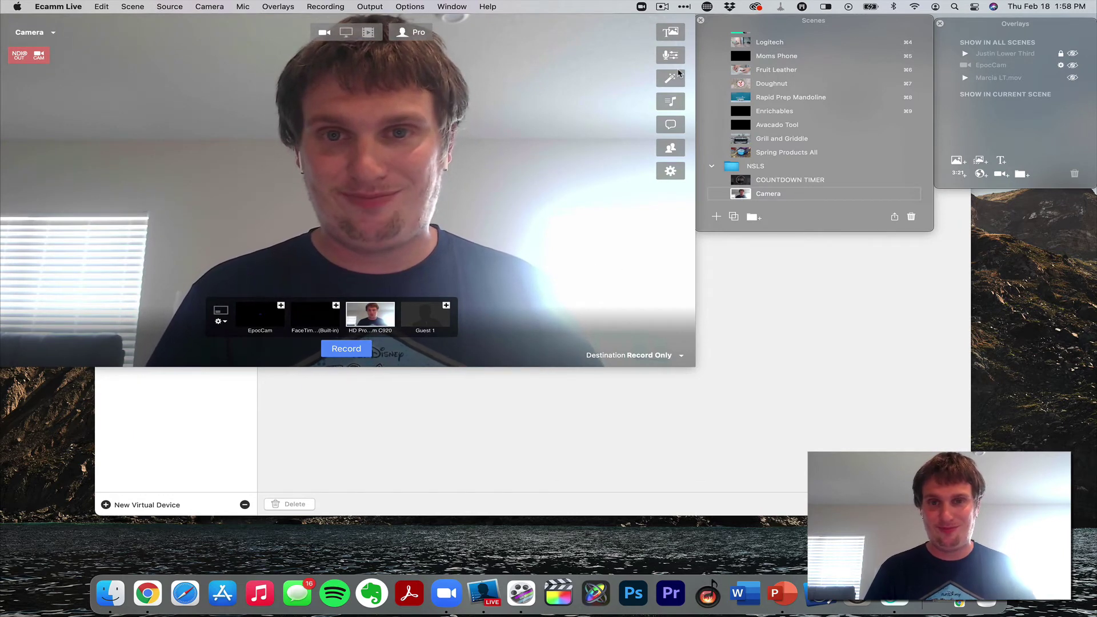
click(675, 59)
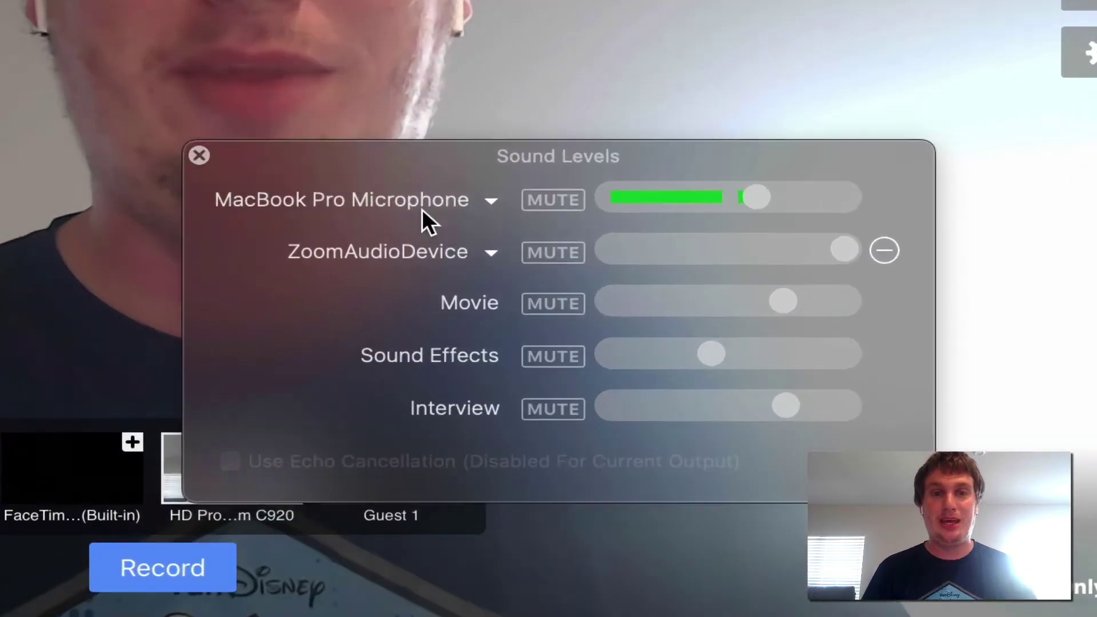
click(422, 209)
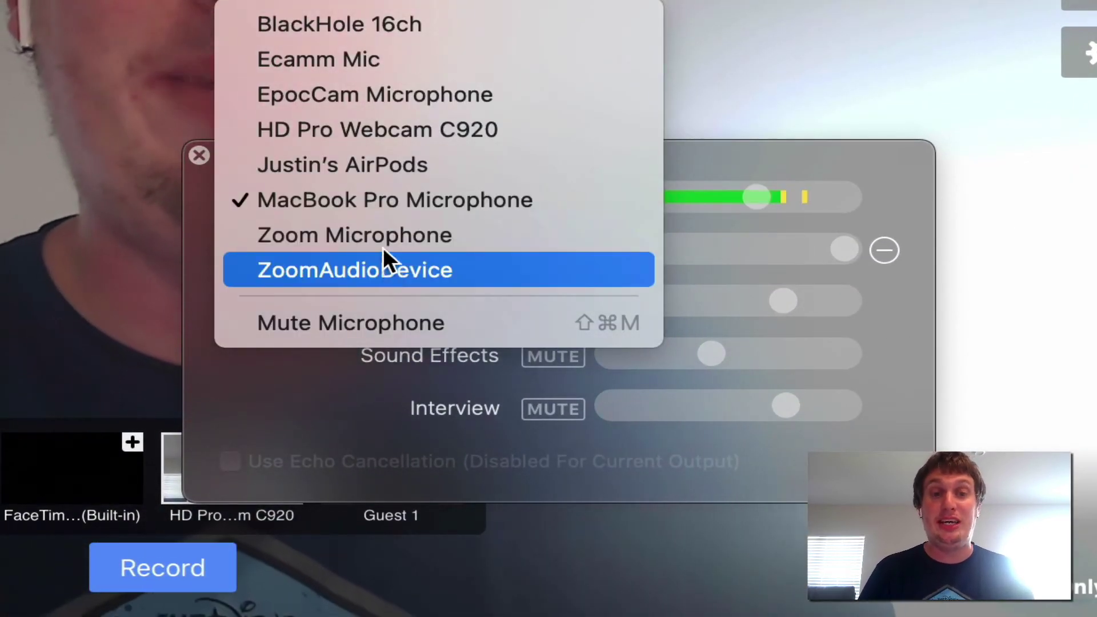
click(382, 241)
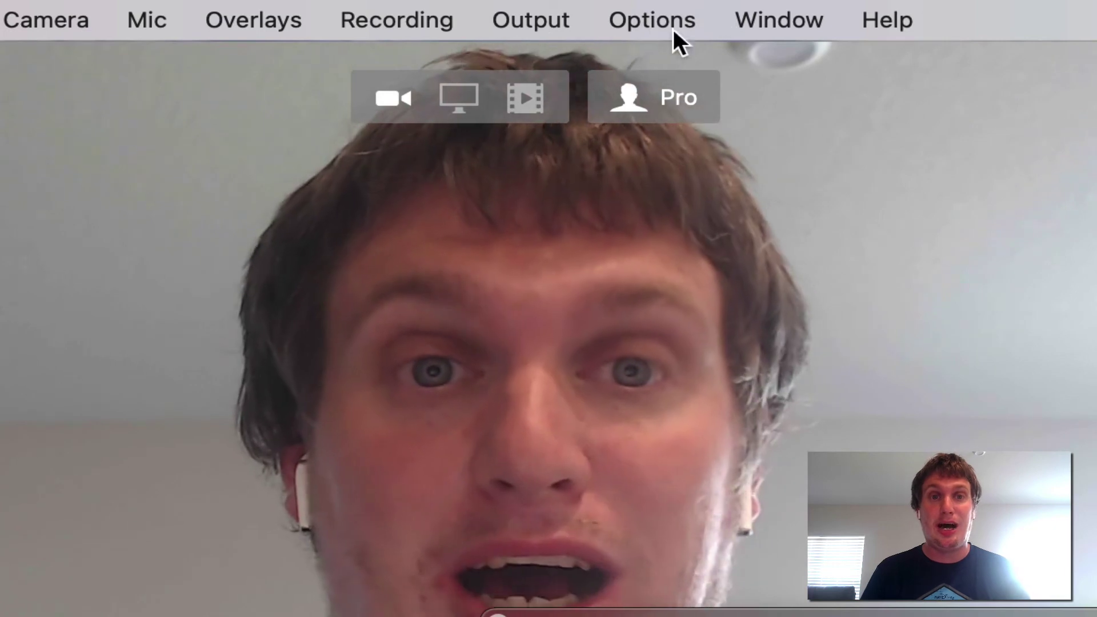
Step: Set Ecamm Live's Output > Audio Monitor to Ecamm Mic
click(649, 26)
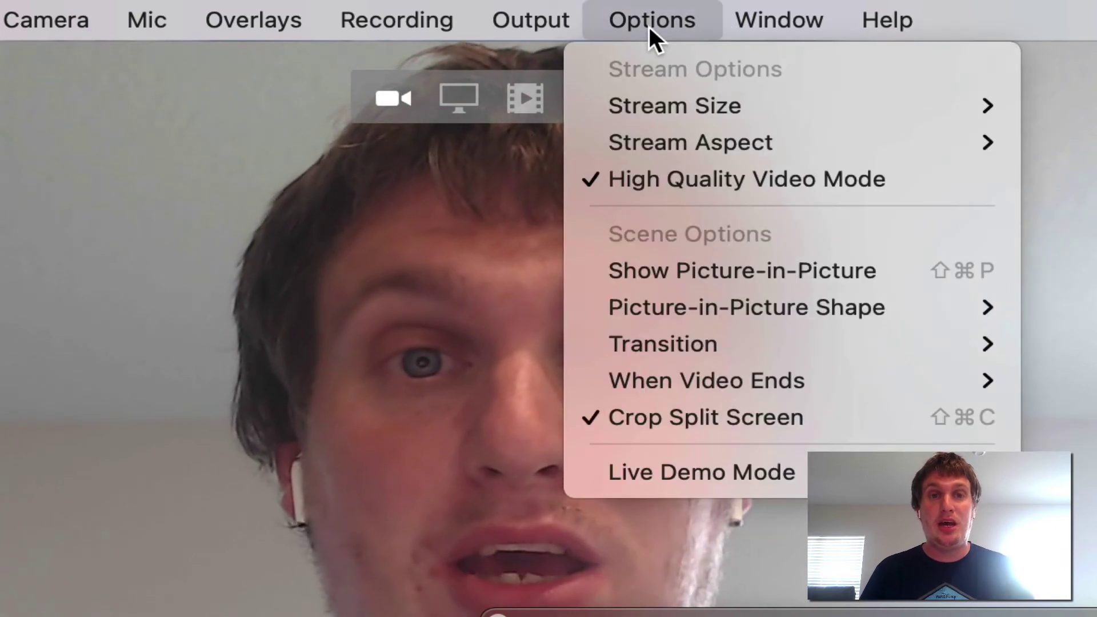
mouse_move(530, 23)
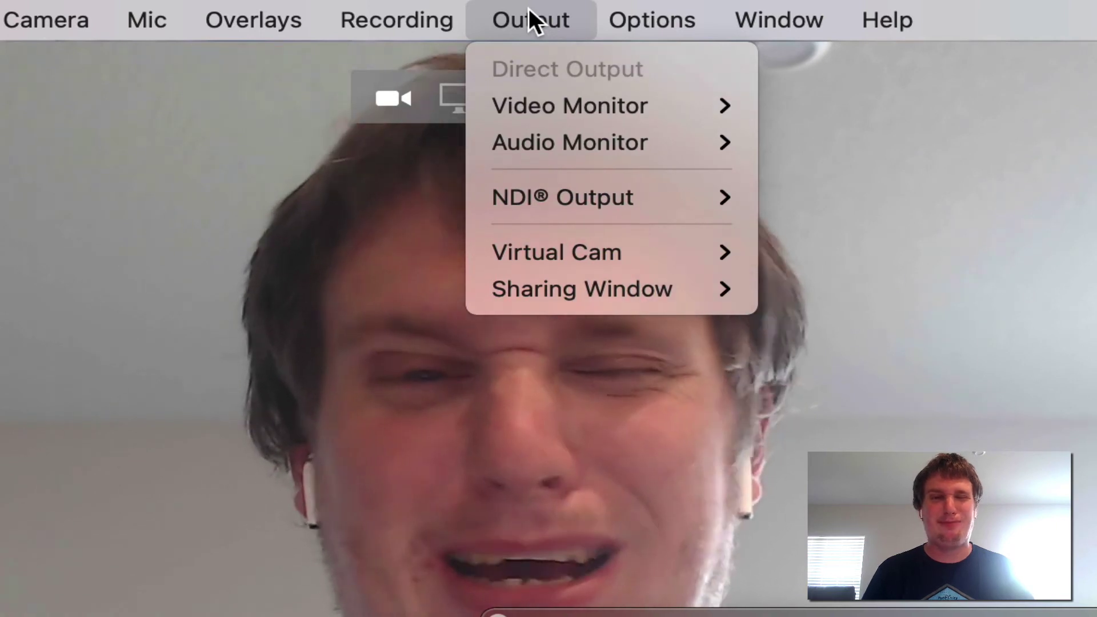
mouse_move(574, 155)
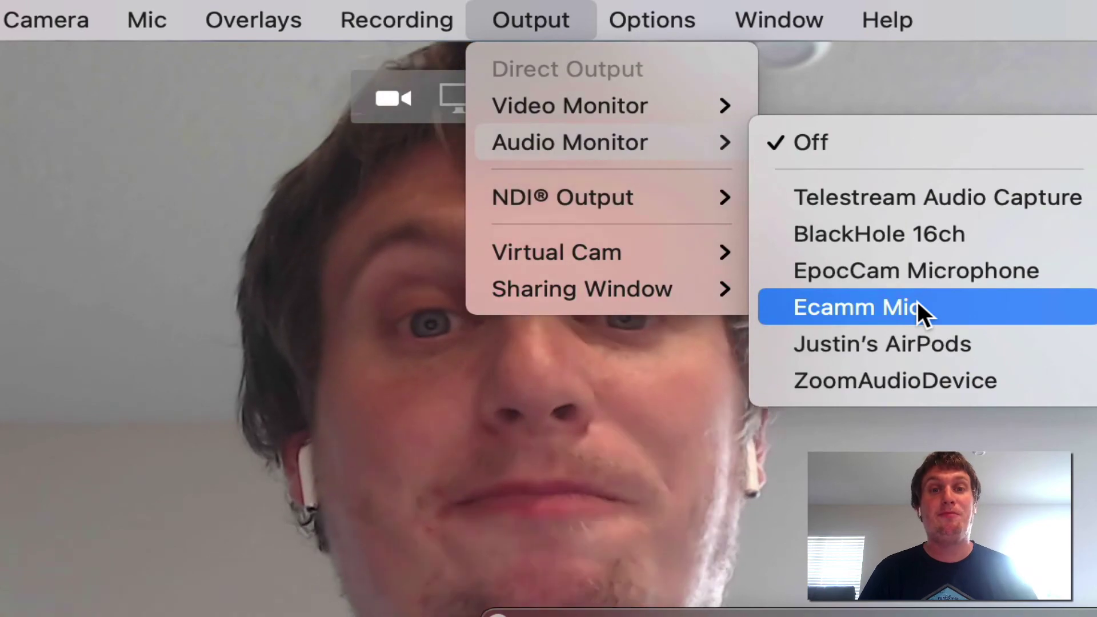
click(916, 301)
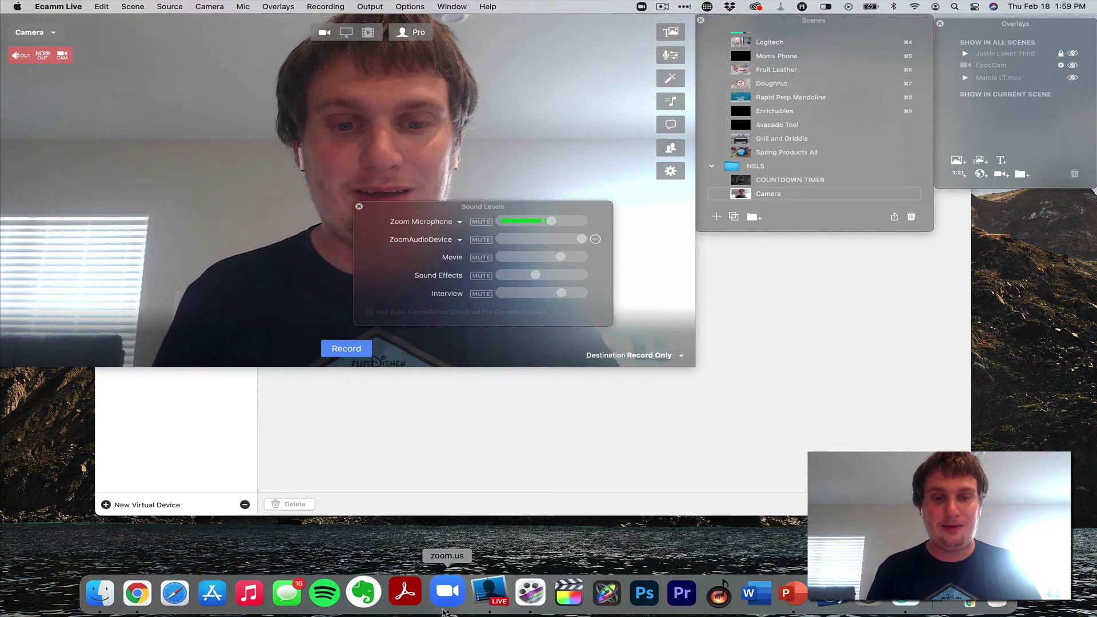
Step: Bring Zoom forward and open Preferences to the Audio settings
click(446, 607)
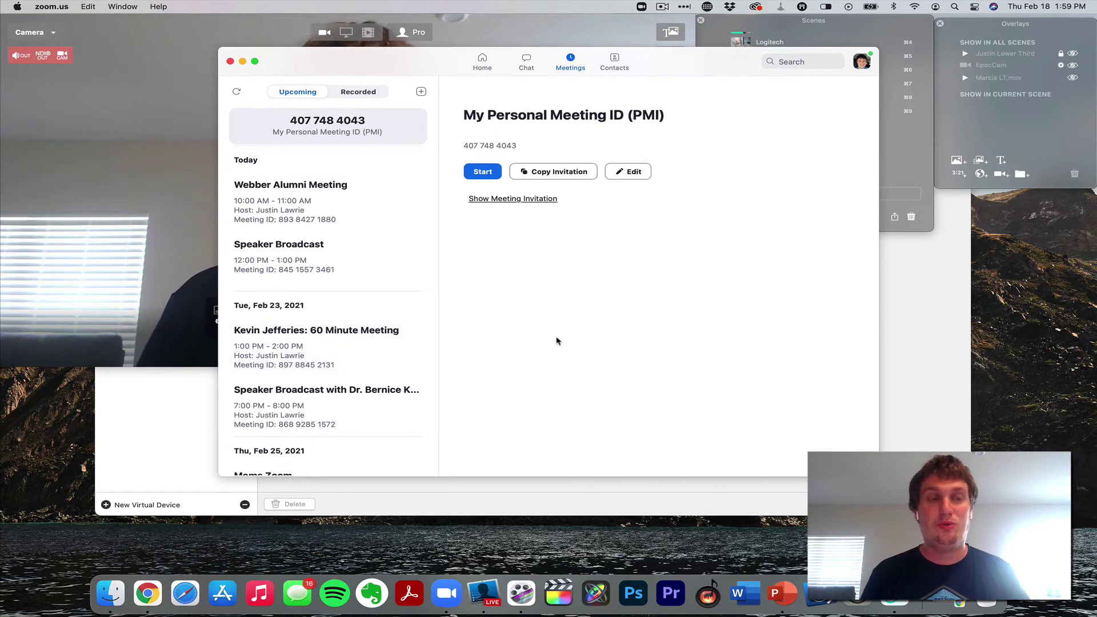
click(61, 5)
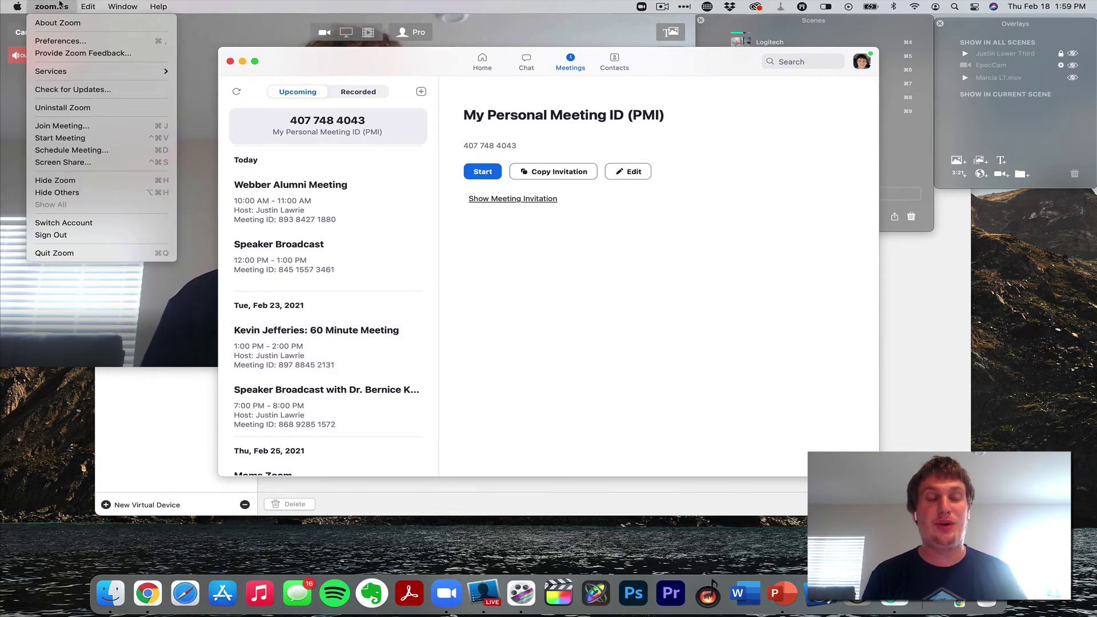
click(73, 41)
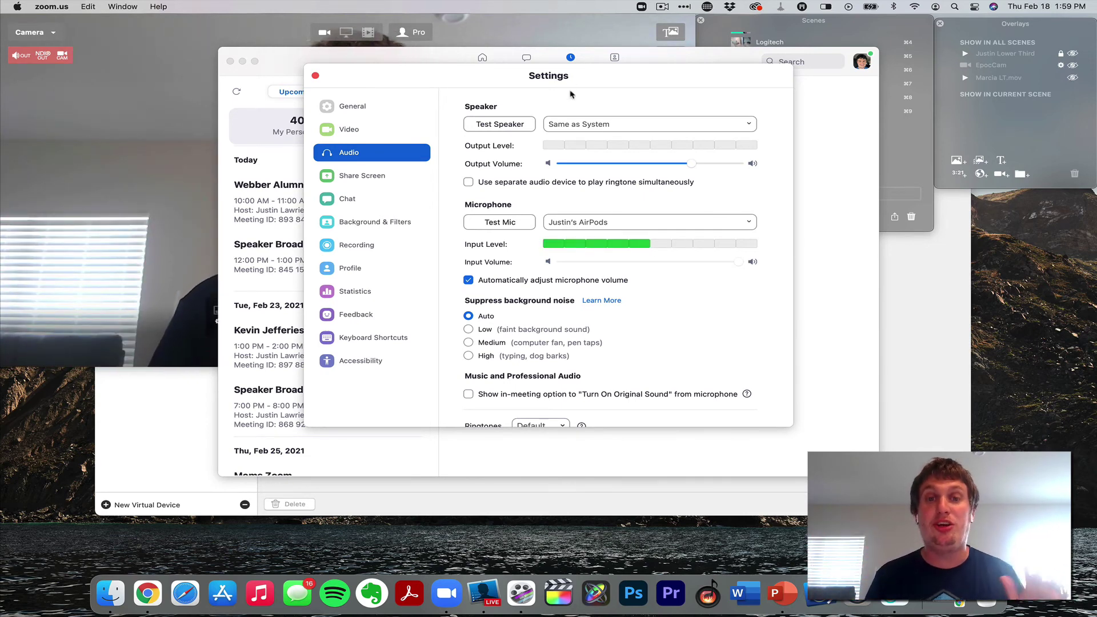
Step: Switch Zoom's speaker from Same as System to the AirPods
click(570, 126)
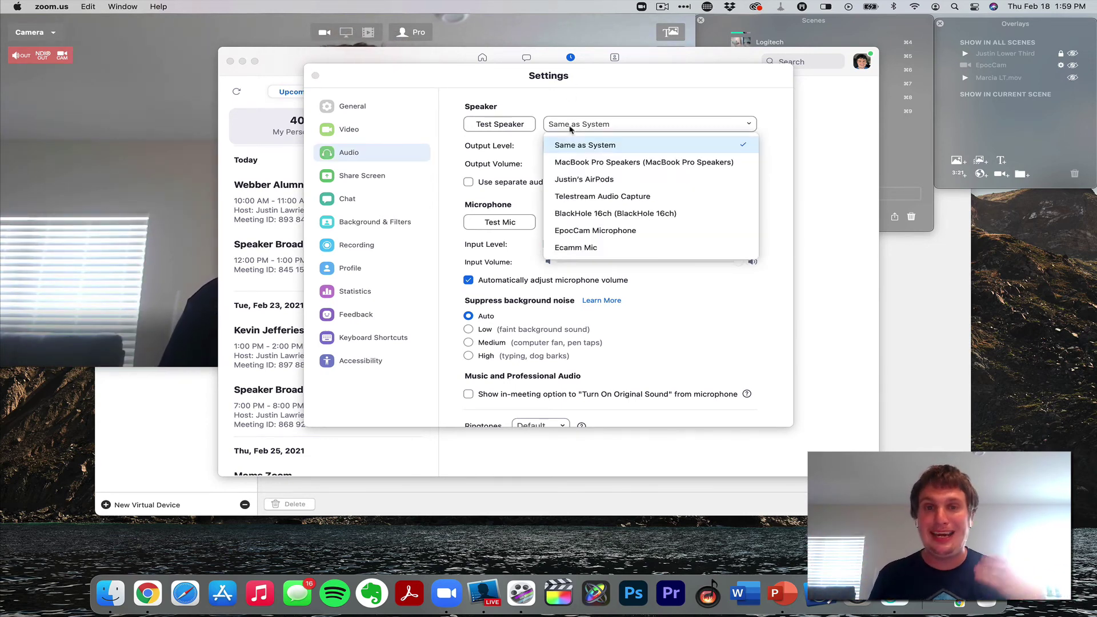
click(586, 179)
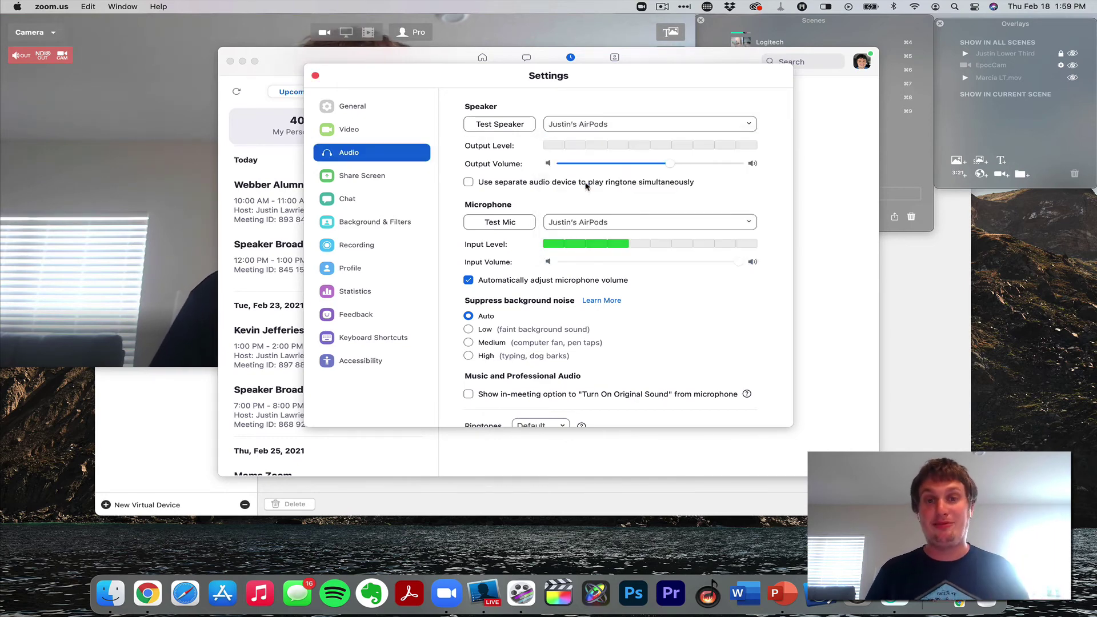
Step: Choose Ecamm Mic as Zoom's microphone, then close the Settings window
click(600, 225)
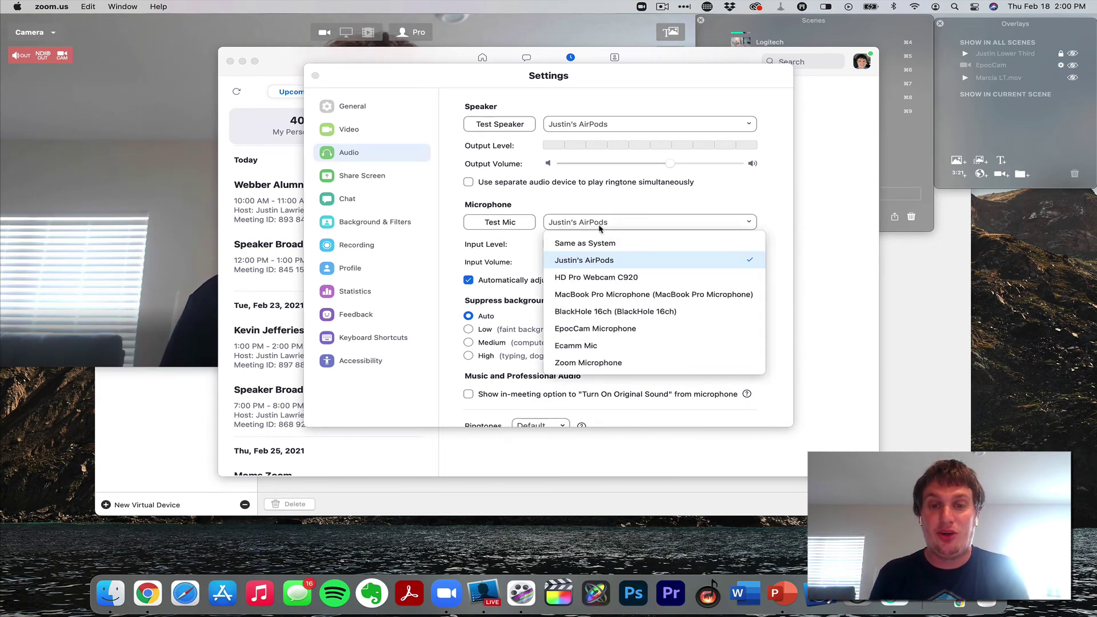
click(598, 347)
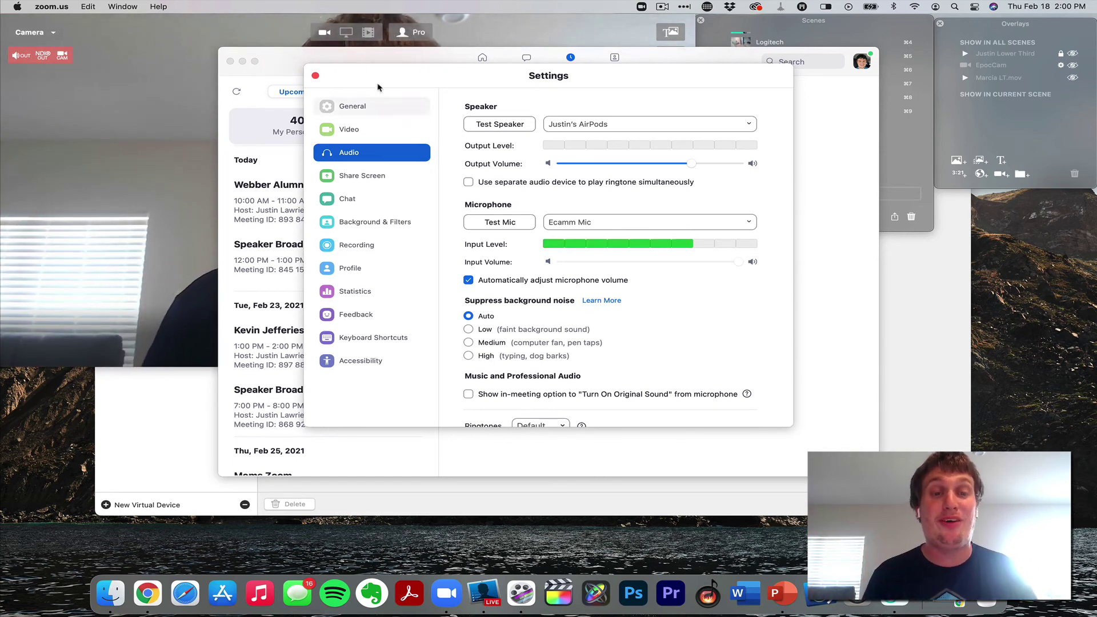
click(315, 77)
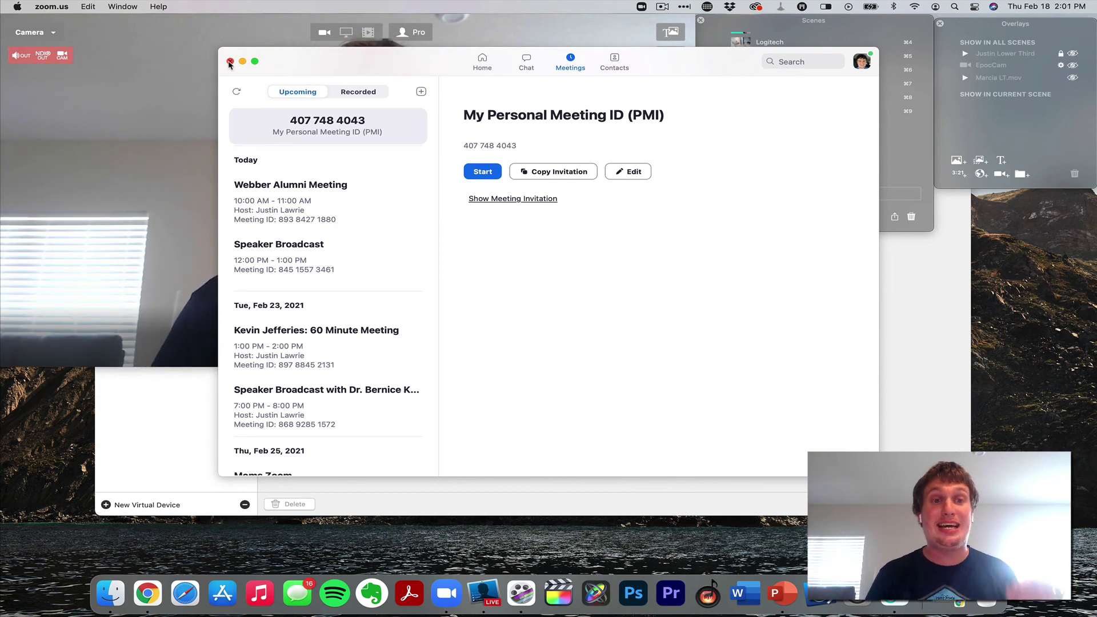
Step: Close Zoom's Meetings window and dismiss the Chrome notification banner
click(229, 62)
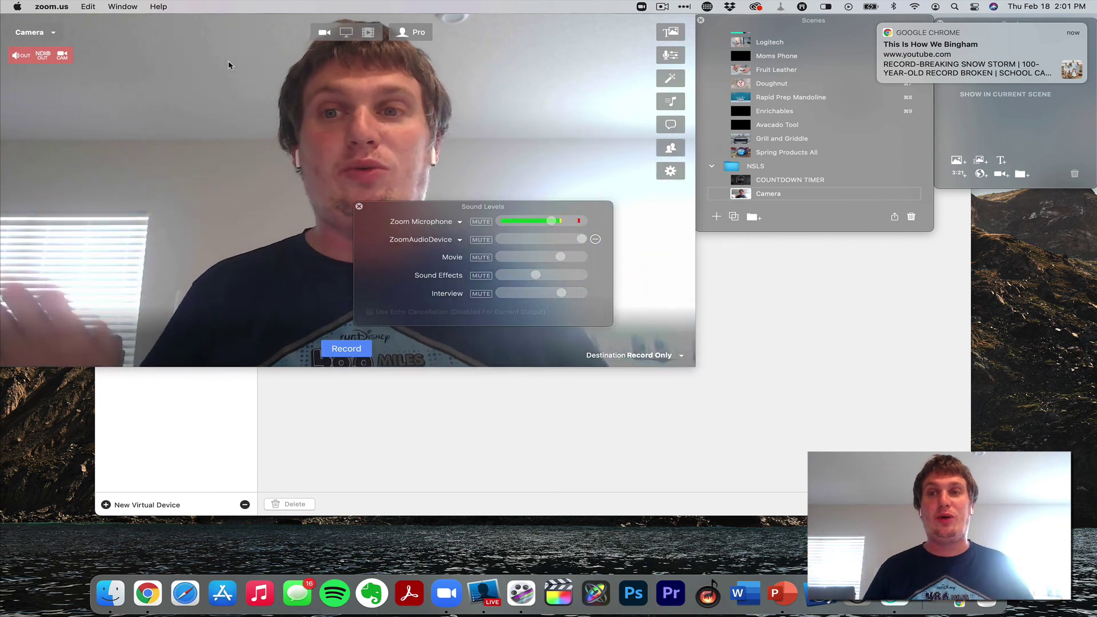
click(878, 25)
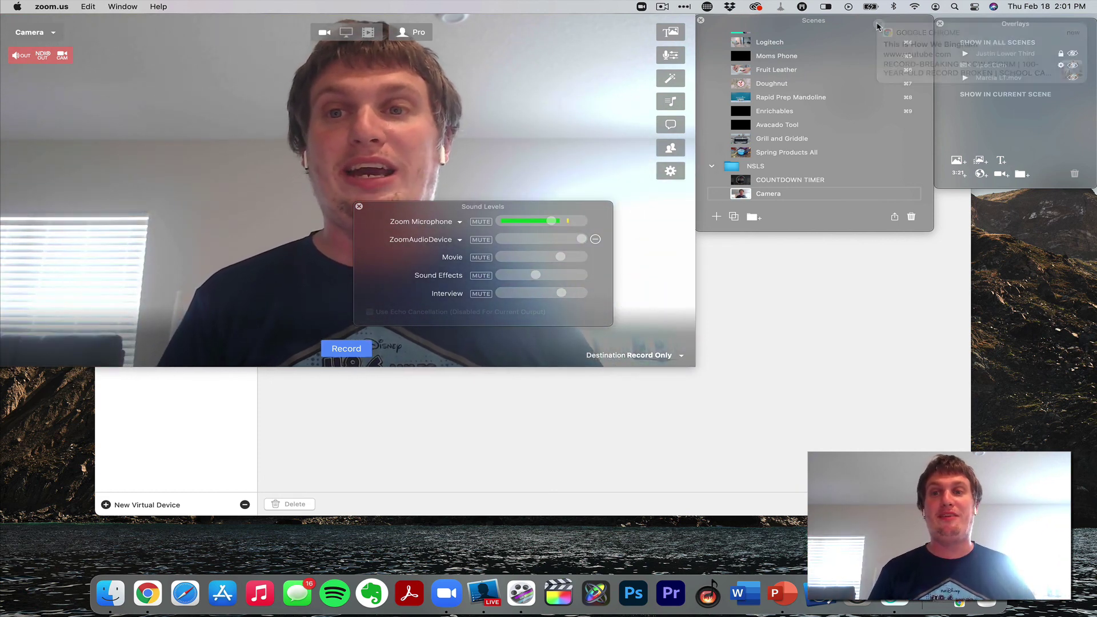